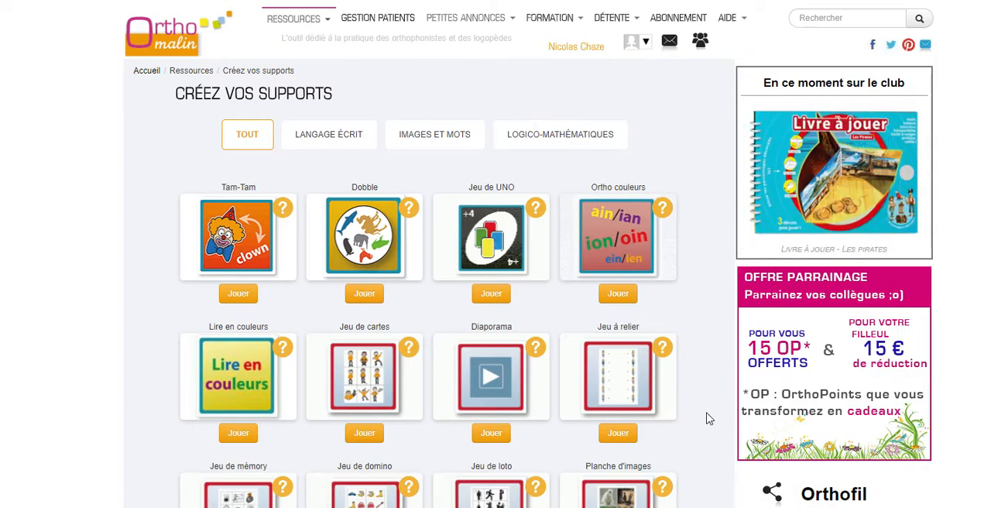
Open the Jeu à relier creator and search for images with theme Vêtements / bijoux / accessoires and subtheme Vêtements / Accessoires
scroll(709, 419, "down", 1)
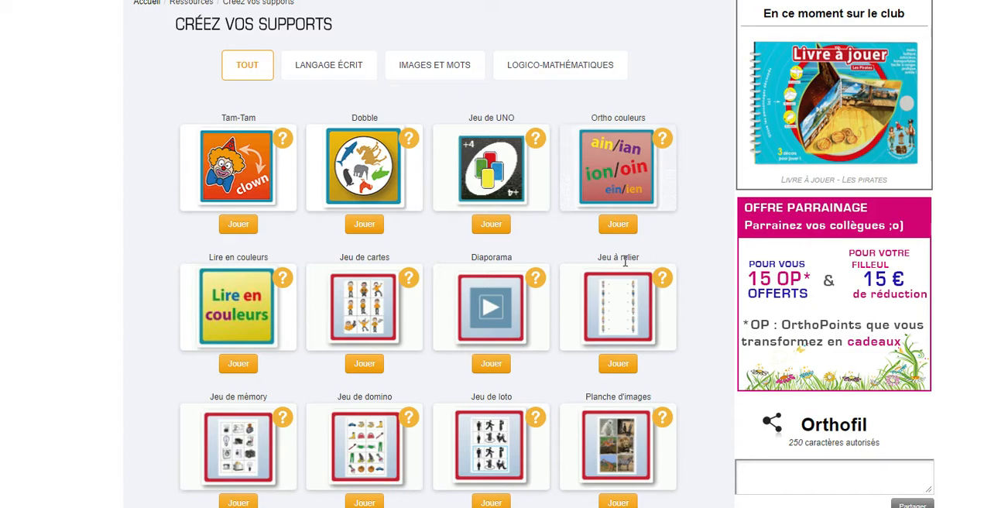
left_click(616, 373)
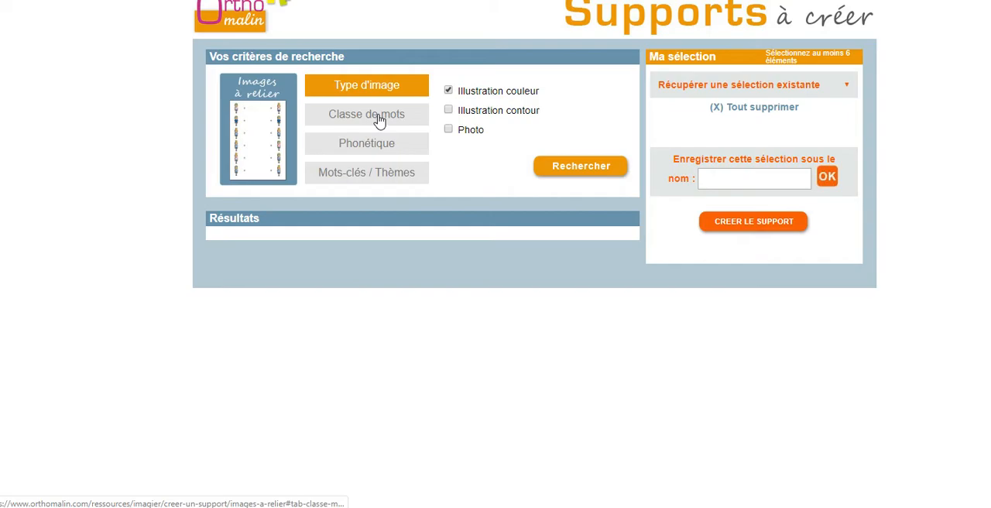
left_click(381, 175)
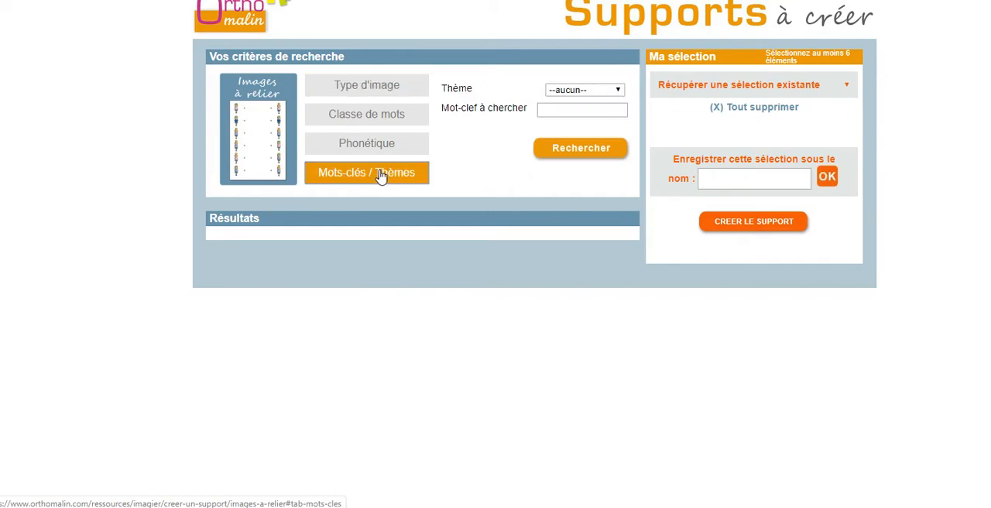
left_click(591, 92)
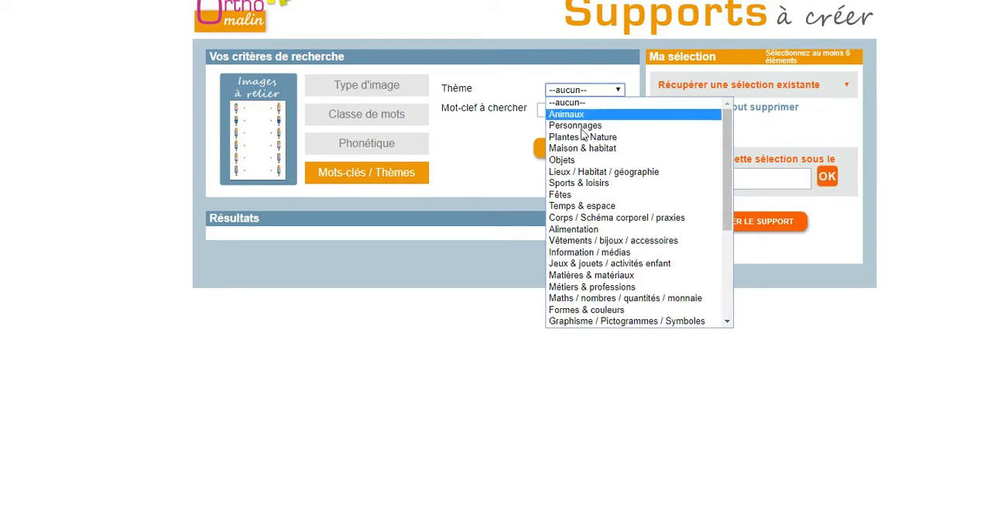
left_click(575, 240)
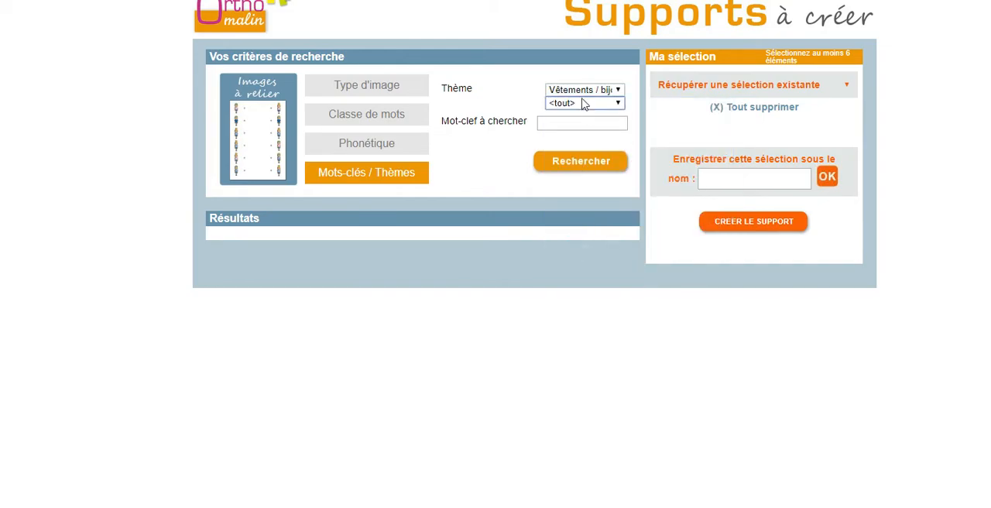
left_click(577, 106)
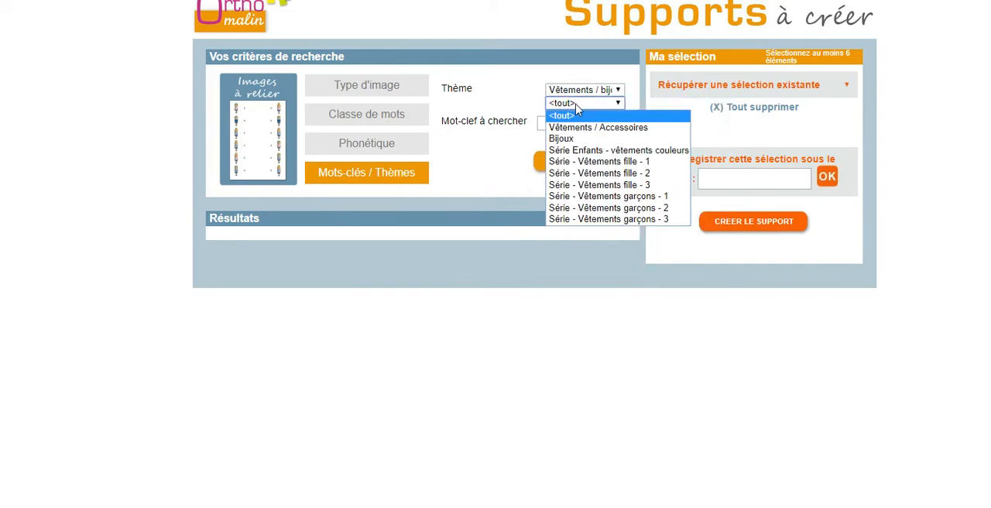
left_click(573, 129)
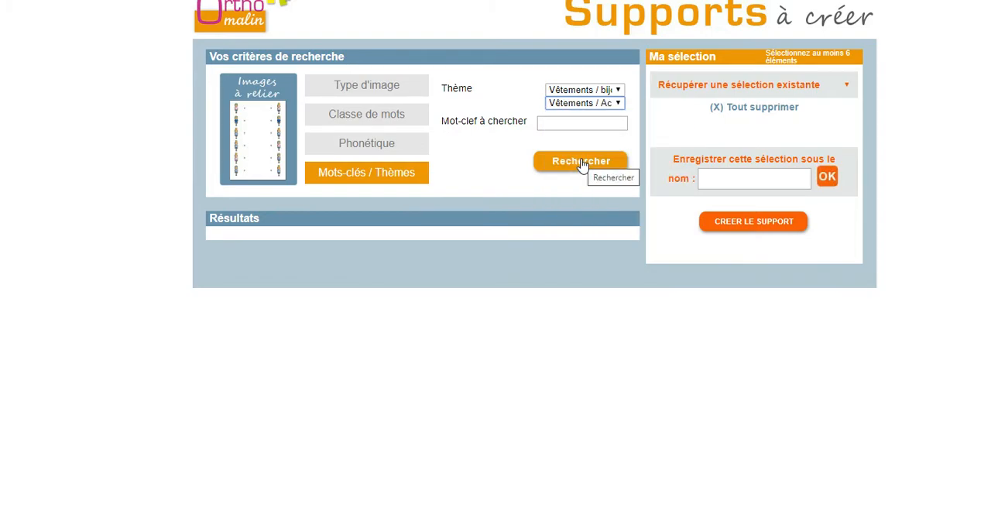
left_click(582, 164)
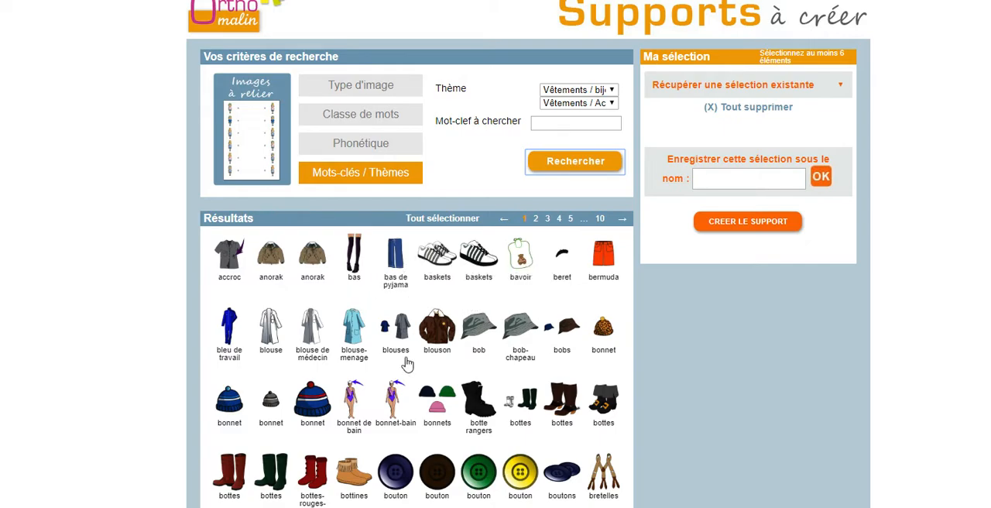
Add the anorak, blue-and-red bonnet, red boots, cagoule and chandail images from result pages 1 and 2 to the selection
left_click(271, 256)
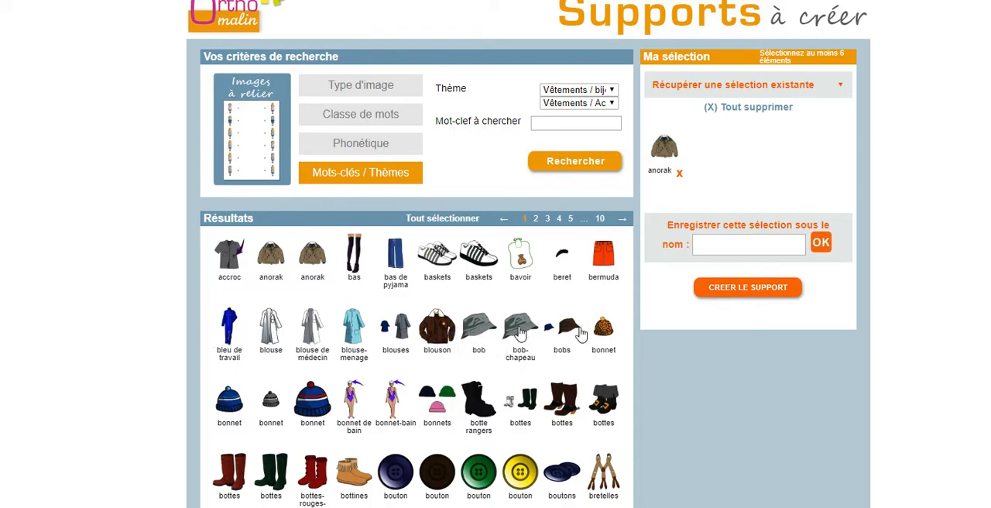
left_click(314, 408)
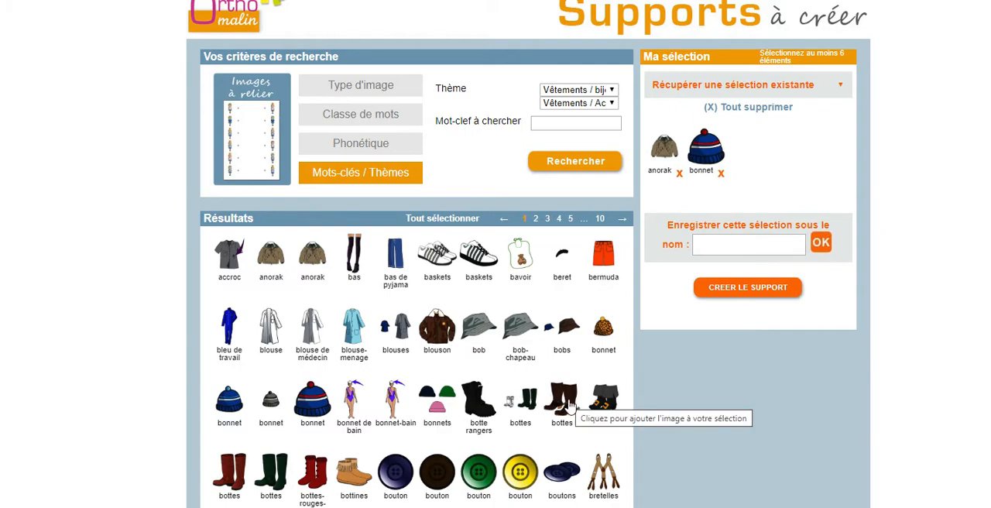
left_click(324, 480)
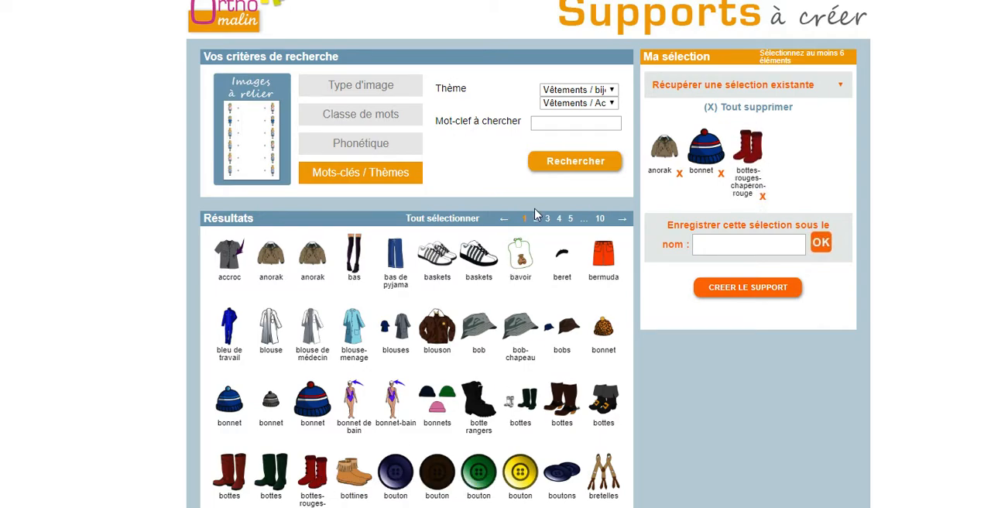
left_click(536, 220)
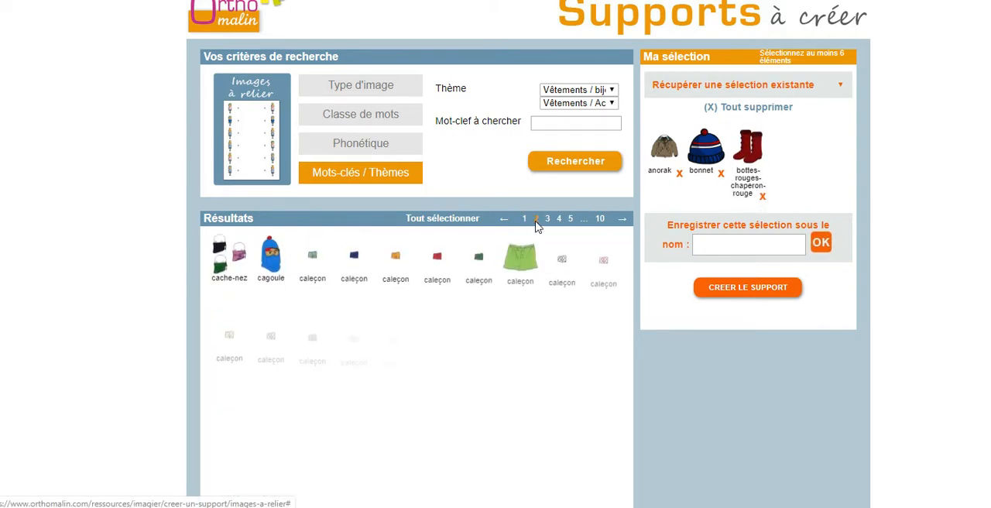
left_click(272, 261)
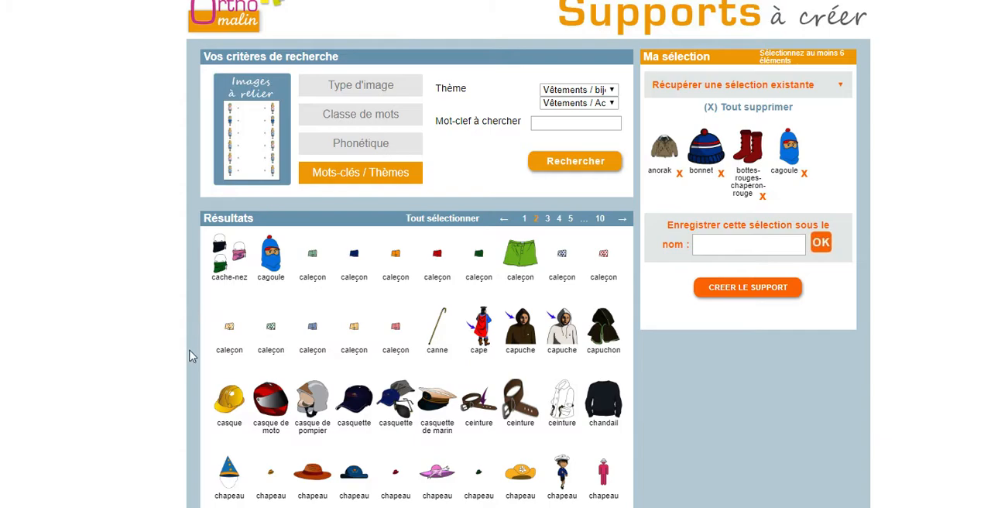
left_click(600, 404)
Add the chaussures de montagne, single red écharpe and gants images from result pages 3 to 5 to the selection
scroll(448, 388, "down", 1)
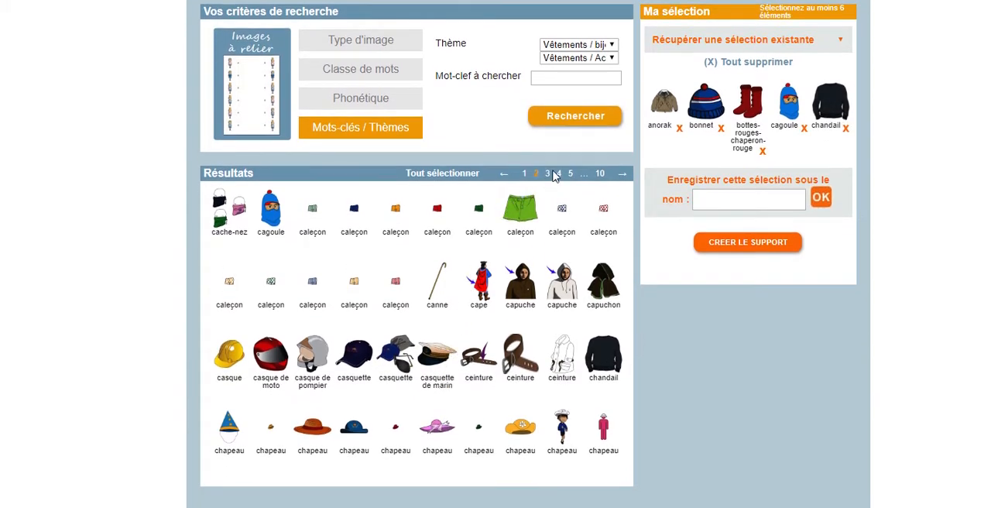
left_click(549, 174)
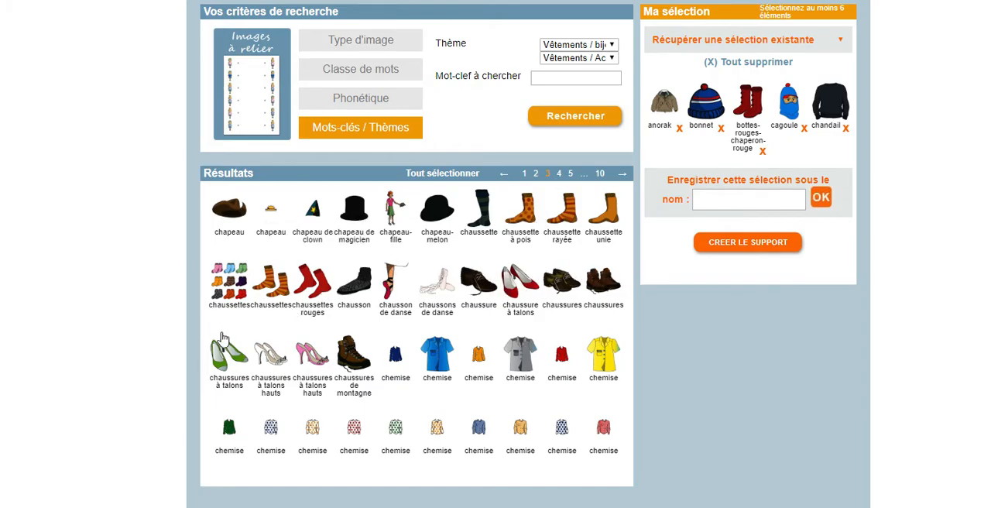
left_click(362, 350)
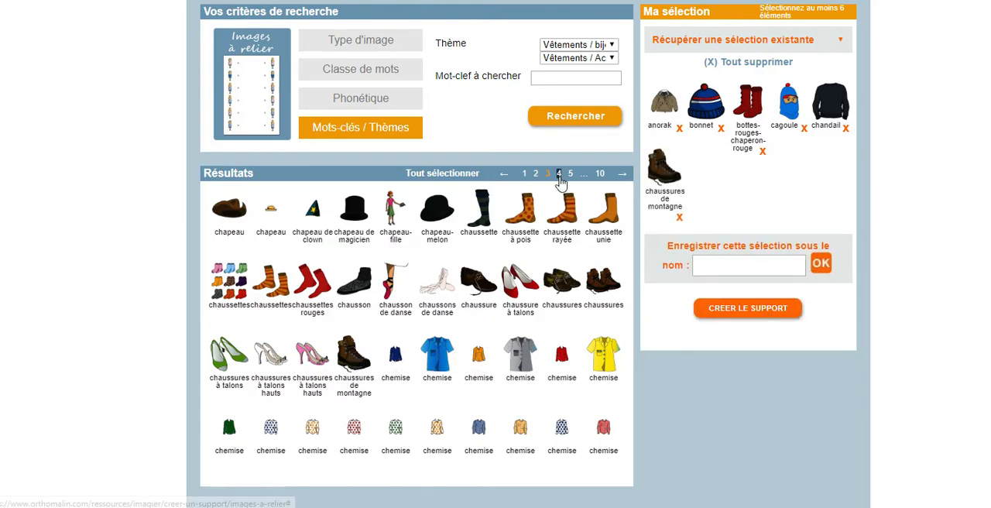
left_click(559, 175)
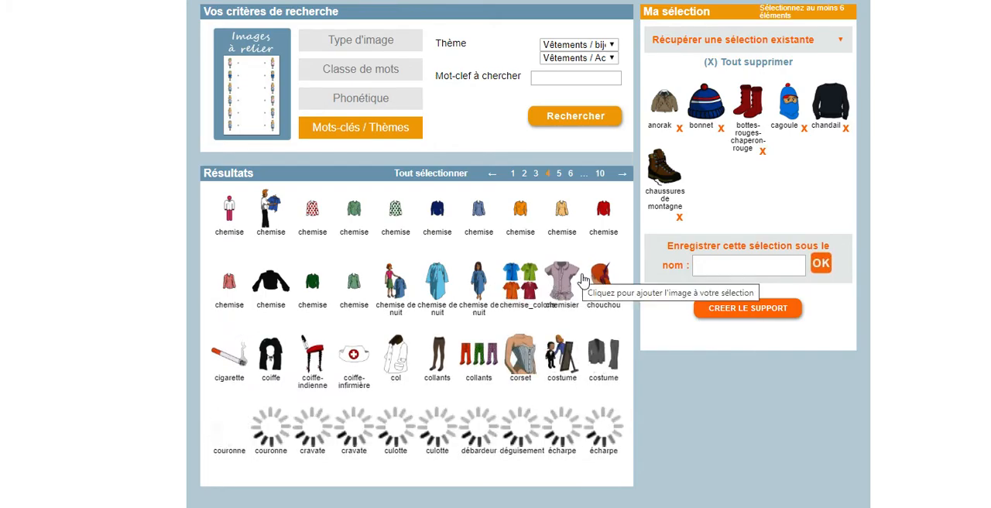
left_click(591, 432)
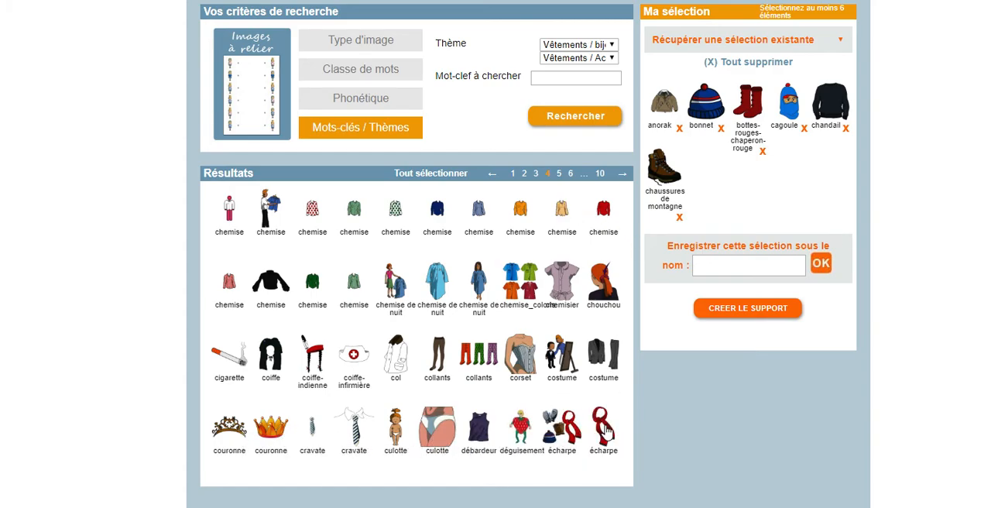
left_click(559, 175)
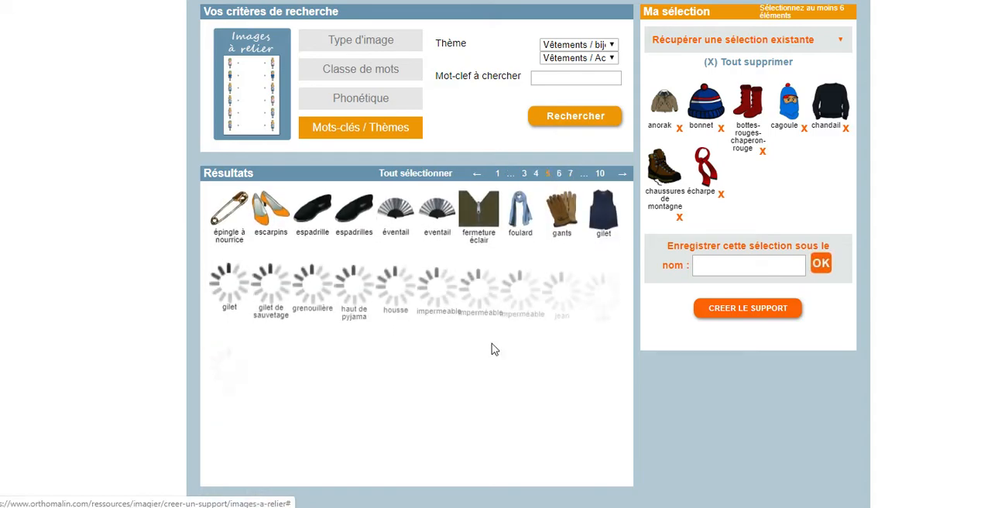
left_click(551, 211)
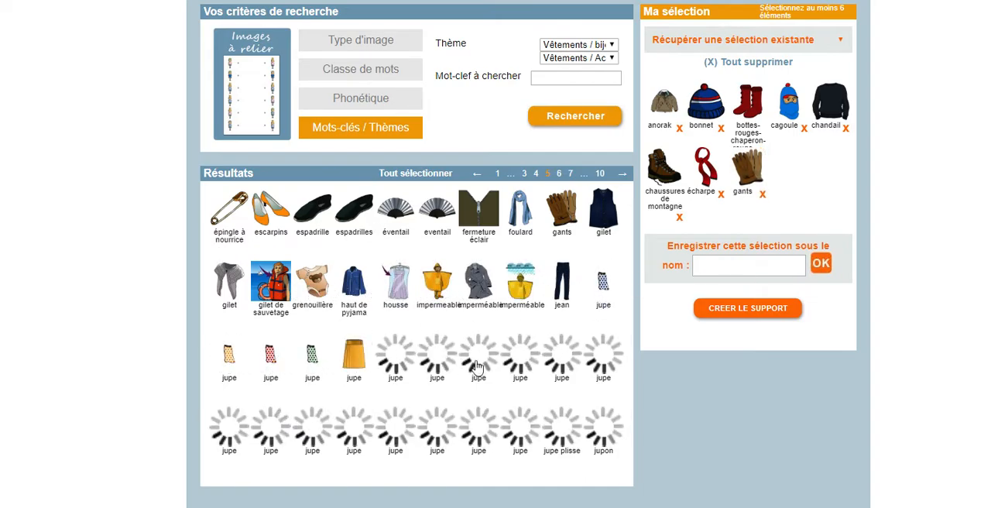
Add the brown manteau, grey moufles and pull bleu images to the selection, going through the results up to page 10
left_click(560, 174)
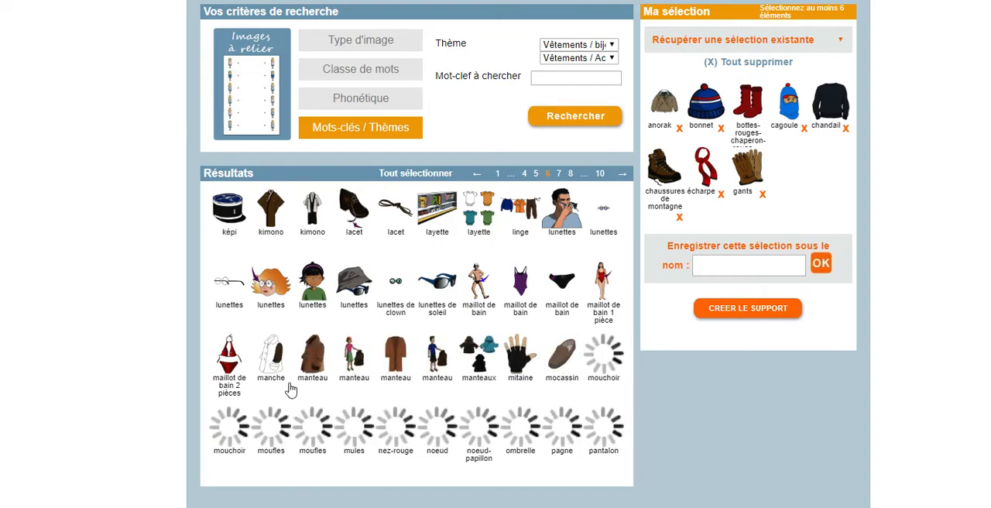
left_click(318, 358)
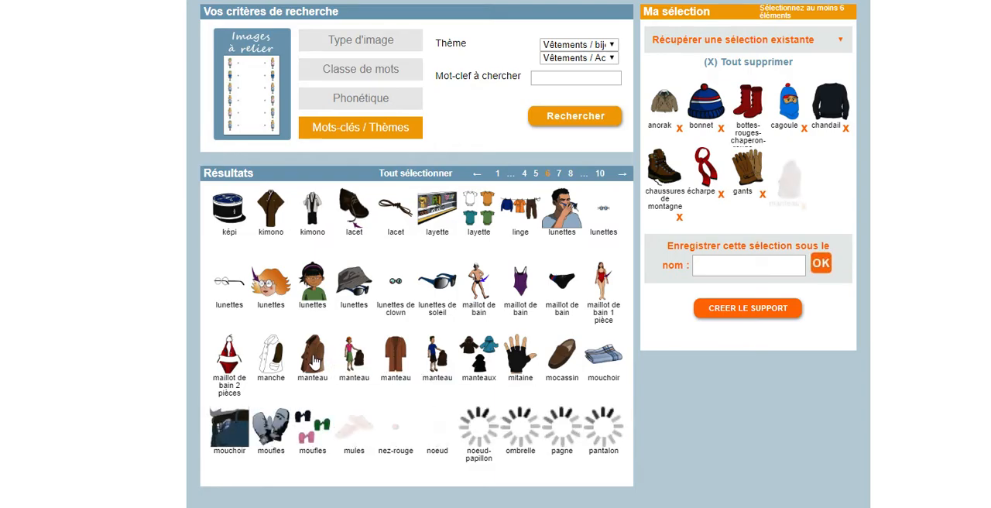
left_click(280, 435)
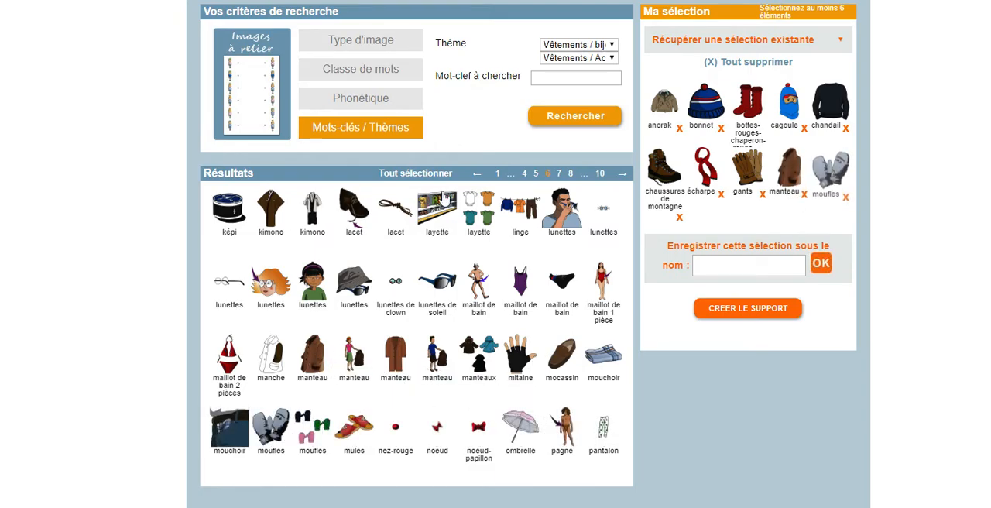
left_click(559, 174)
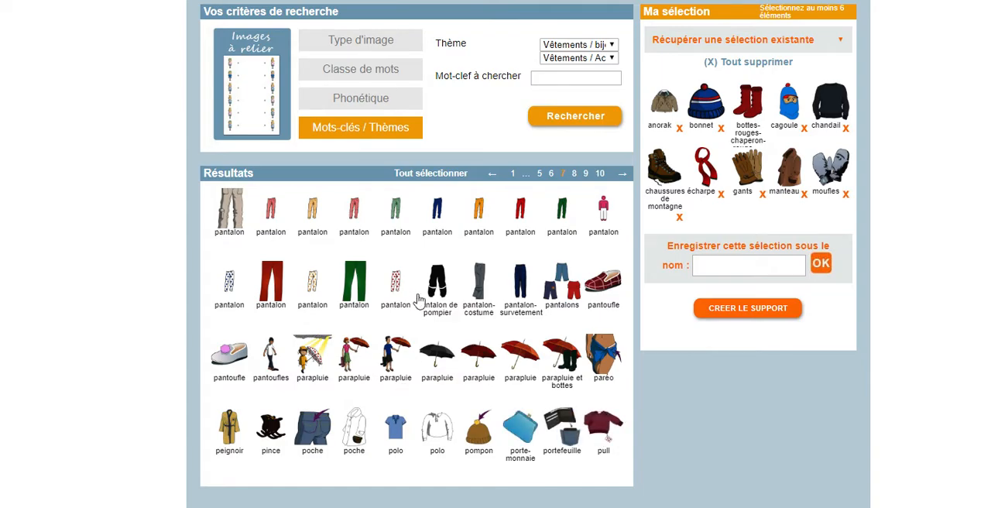
left_click(575, 175)
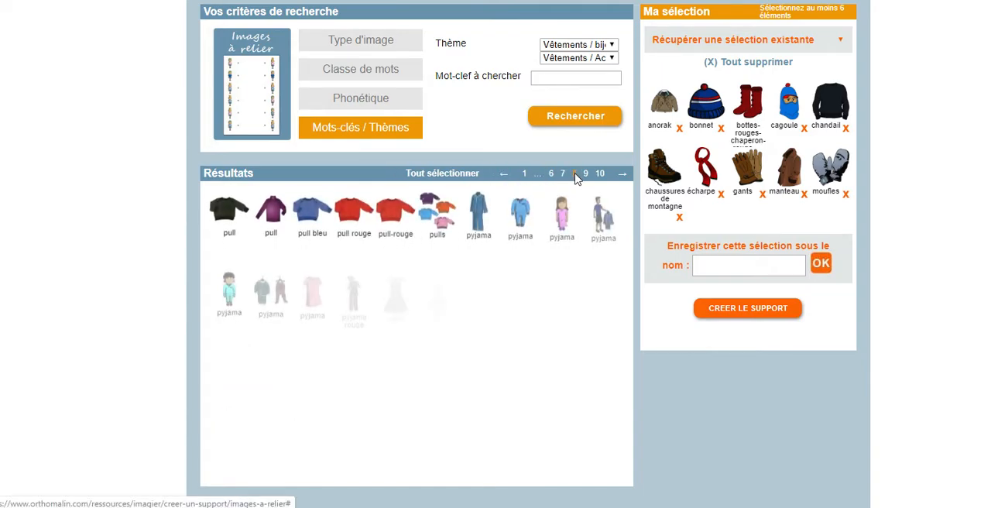
left_click(308, 215)
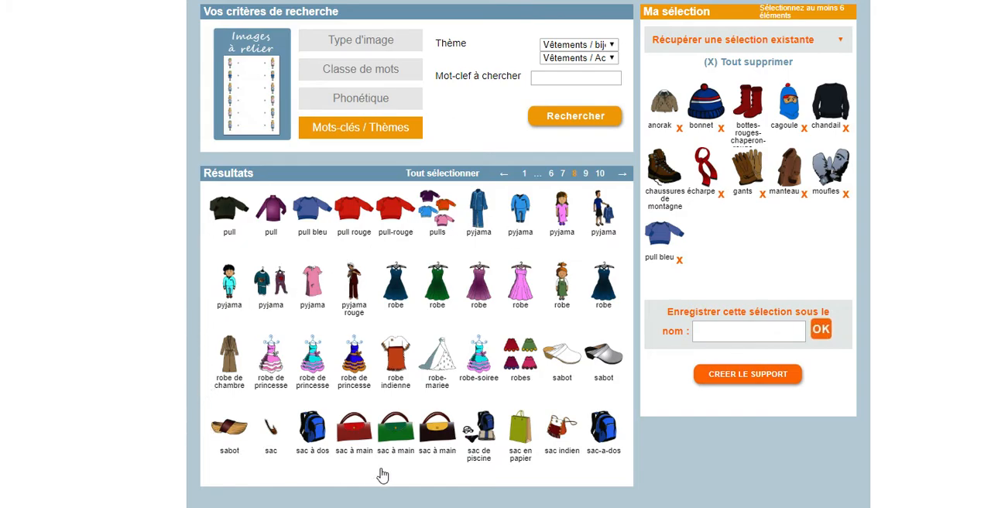
left_click(586, 174)
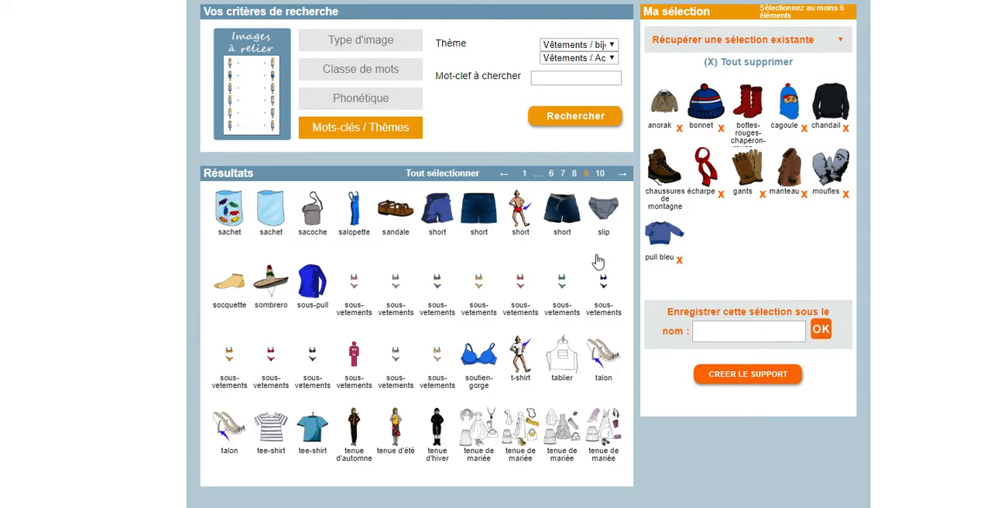
left_click(600, 174)
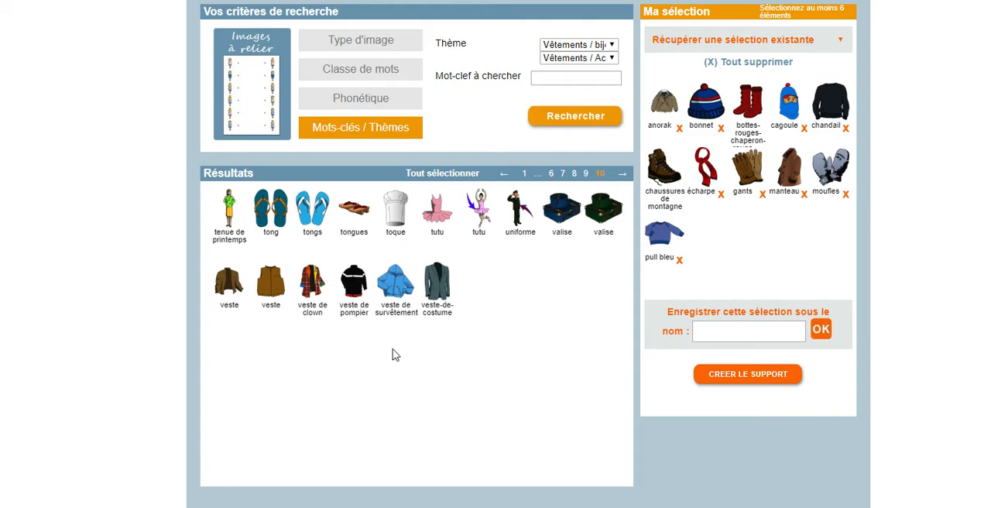
Enter a winter-clothes name for the selection and create the support from it
left_click(708, 331)
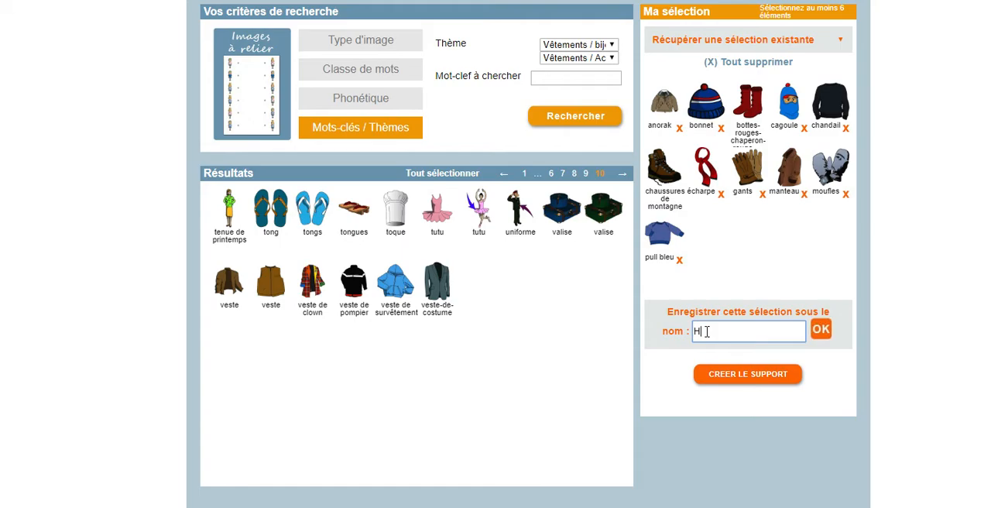
type("Habu")
type("ts ")
type("hiver")
left_click(722, 382)
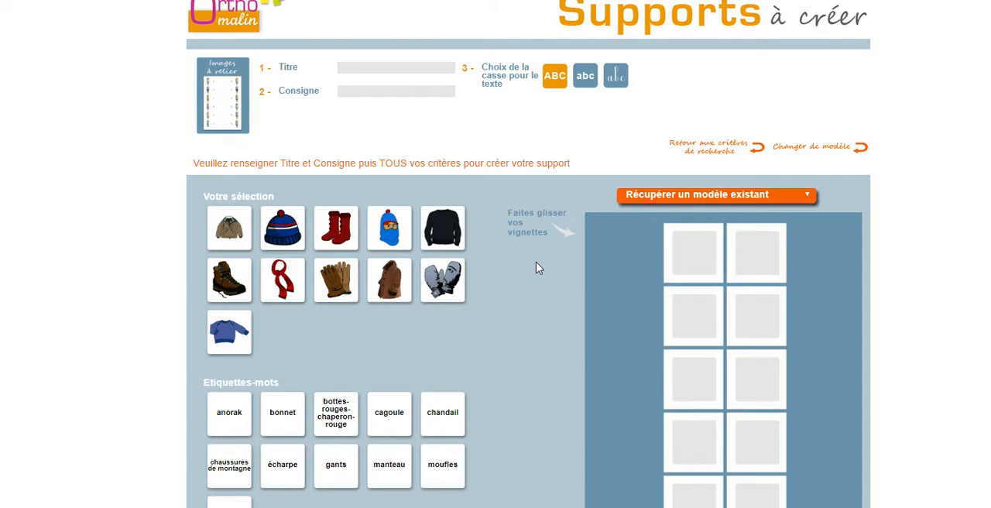
Title the support "Les vêtements d'hiver"
left_click(392, 67)
type("Les vêtements d'hiver")
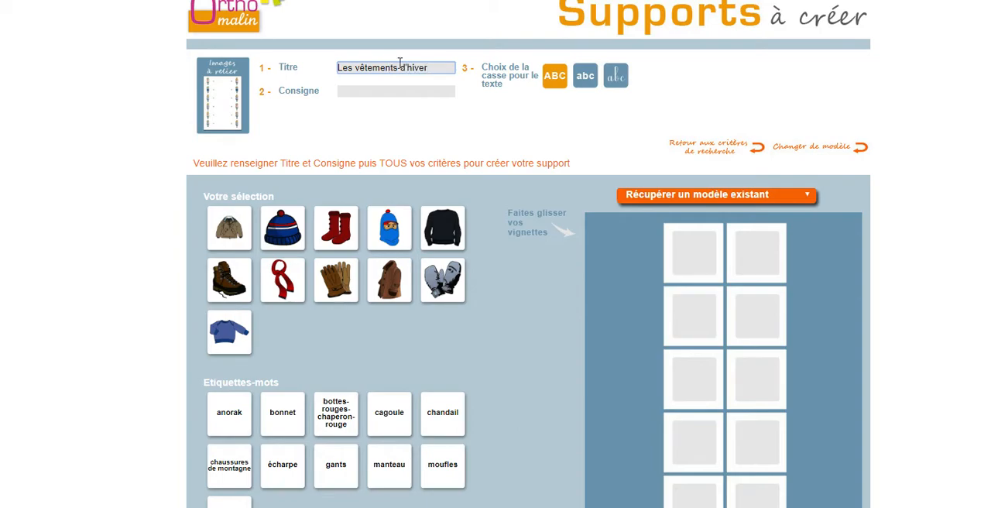
Set the support's instruction to "Relier les images aux mots qui correspondent."
left_click(411, 92)
type("Relier le")
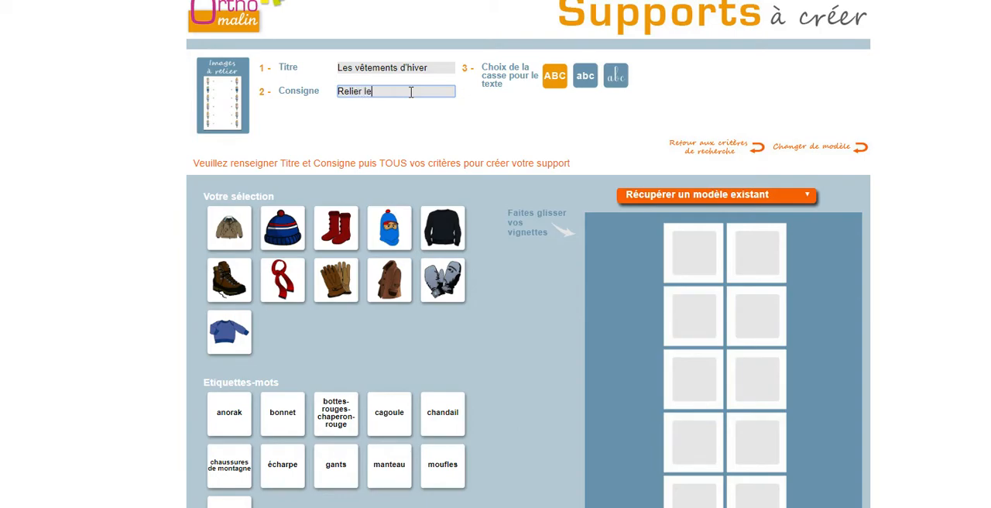
type("s image")
type("qui corres")
type("ponden")
type("t.")
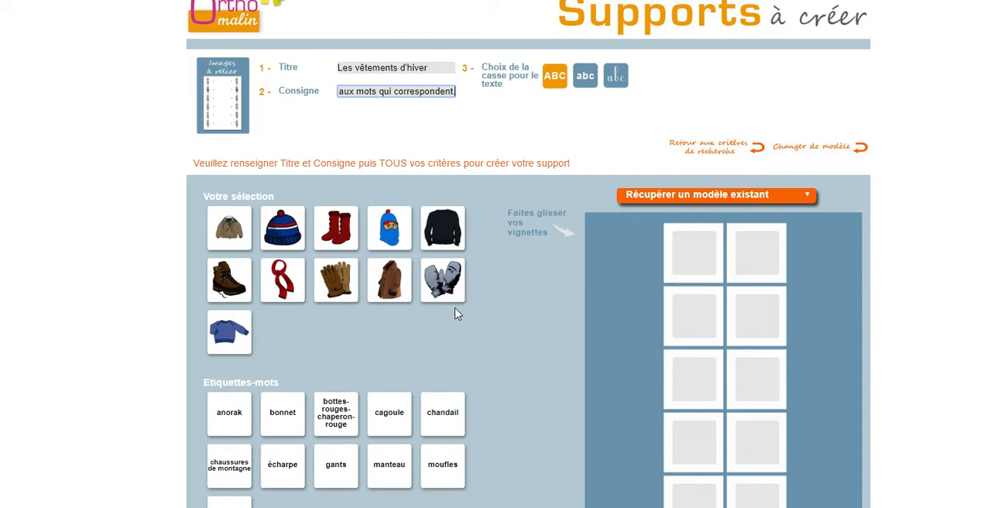
Fill the grid's first column from top to bottom with the anorak, bonnet, red boots, cagoule, chandail, mountain shoe and scarf images
scroll(519, 339, "down", 1)
left_click_drag(231, 166, 693, 247)
left_click_drag(338, 163, 673, 322)
left_click_drag(372, 176, 697, 379)
left_click_drag(449, 162, 693, 434)
left_click_drag(243, 227, 693, 340)
left_click_drag(282, 44, 697, 391)
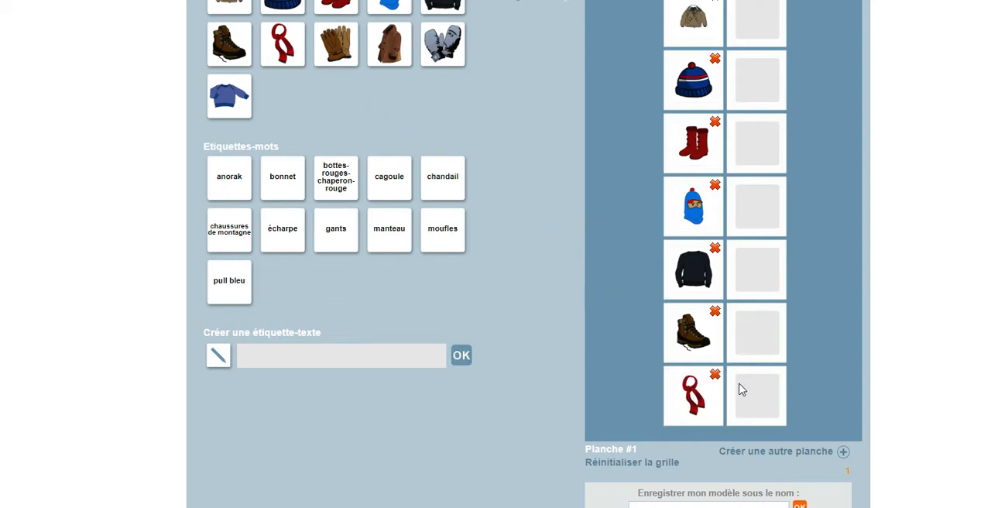
scroll(759, 389, "up", 2)
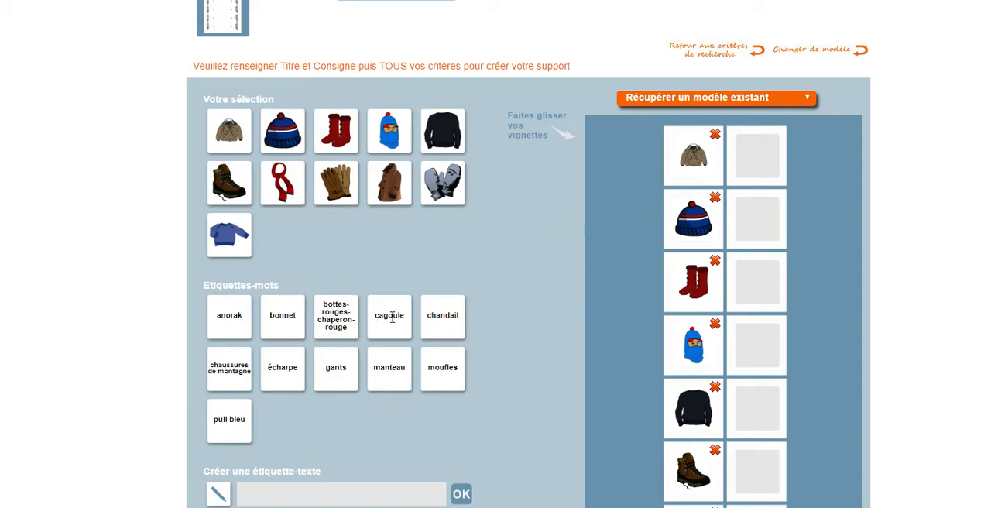
Place the word labels cagoule, anorak and bonnet in the second column beside the anorak, cagoule and mountain shoe images respectively
left_click_drag(389, 338, 763, 180)
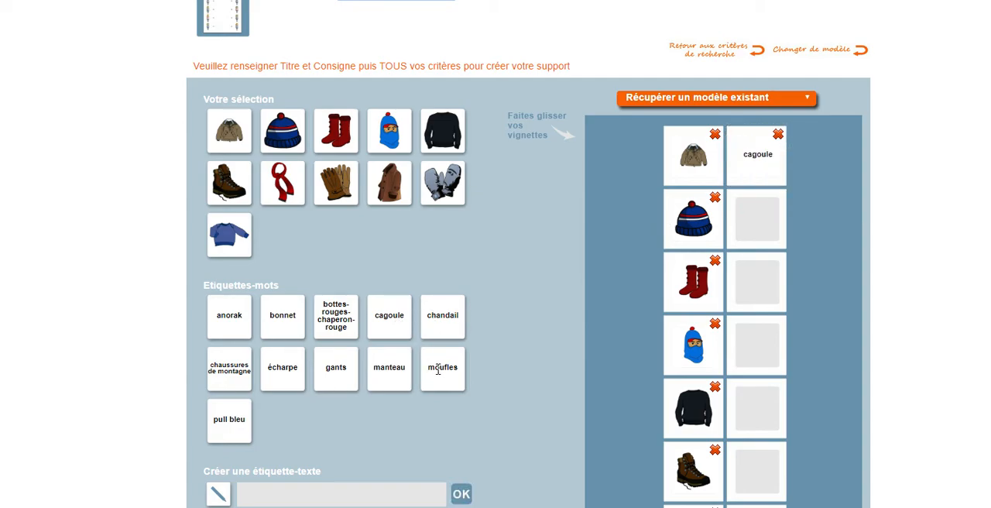
mouse_move(447, 383)
left_mouse_down()
mouse_move(520, 350)
mouse_move(718, 292)
mouse_move(489, 387)
mouse_move(458, 387)
left_mouse_up()
left_click_drag(230, 317, 750, 344)
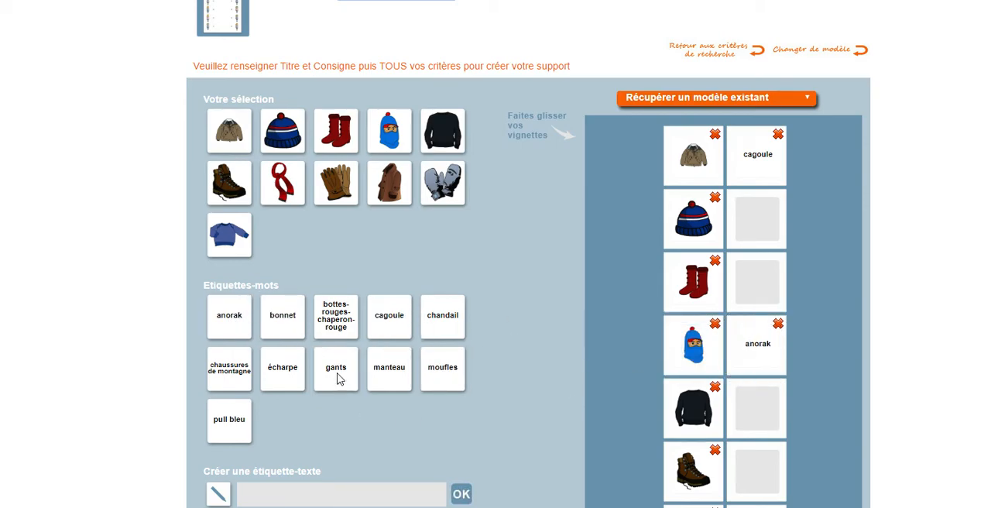
left_click_drag(270, 314, 751, 467)
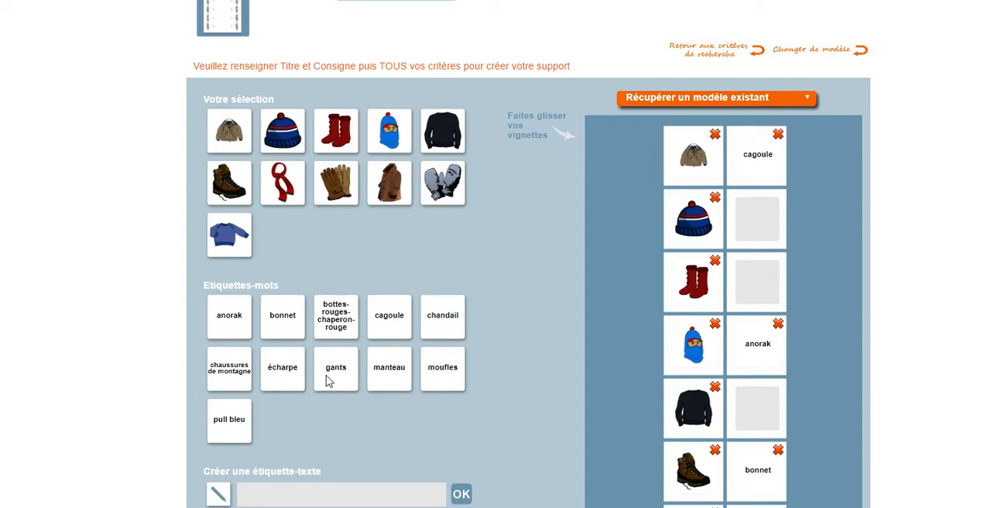
Create a custom text label "bottes" and place it in the second column beside the black chandail image
left_click(307, 491)
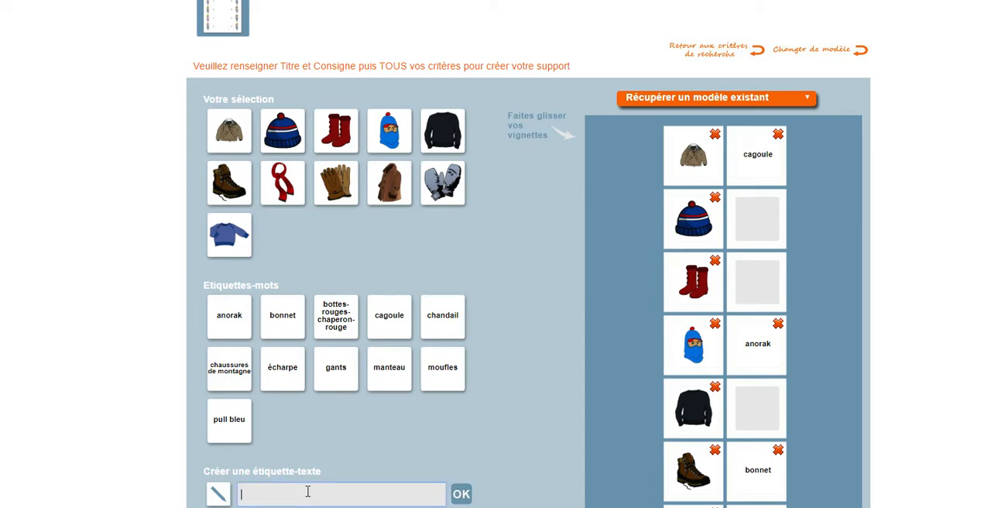
type("bottes")
left_click(461, 493)
left_click_drag(284, 421, 751, 409)
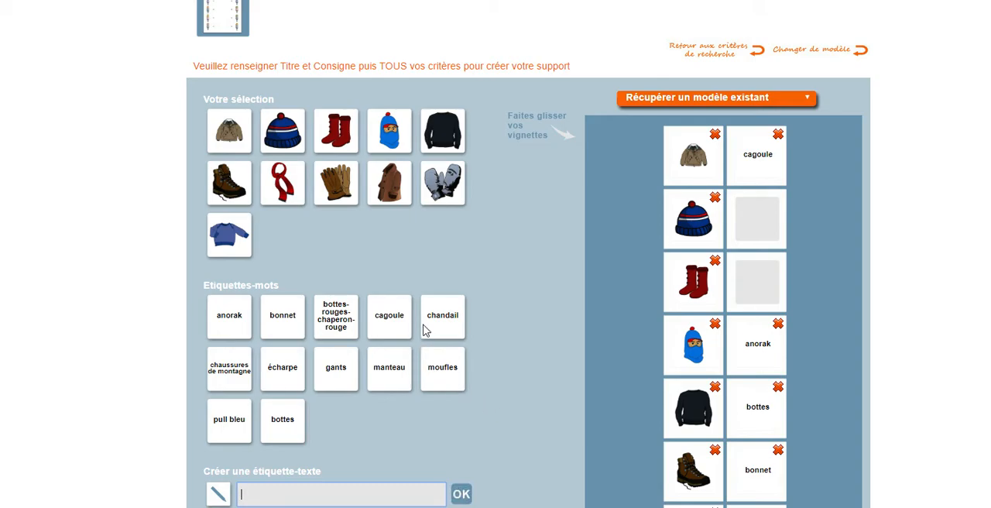
Complete the second column with chandail beside the bonnet, écharpe beside the red boots and chaussures de montagne beside the scarf
left_click_drag(433, 328, 754, 223)
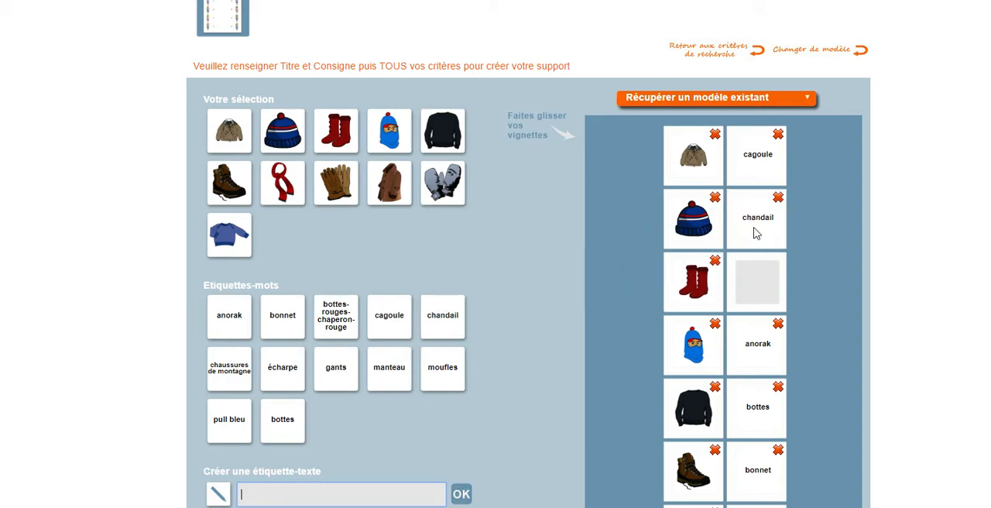
scroll(806, 333, "down", 1)
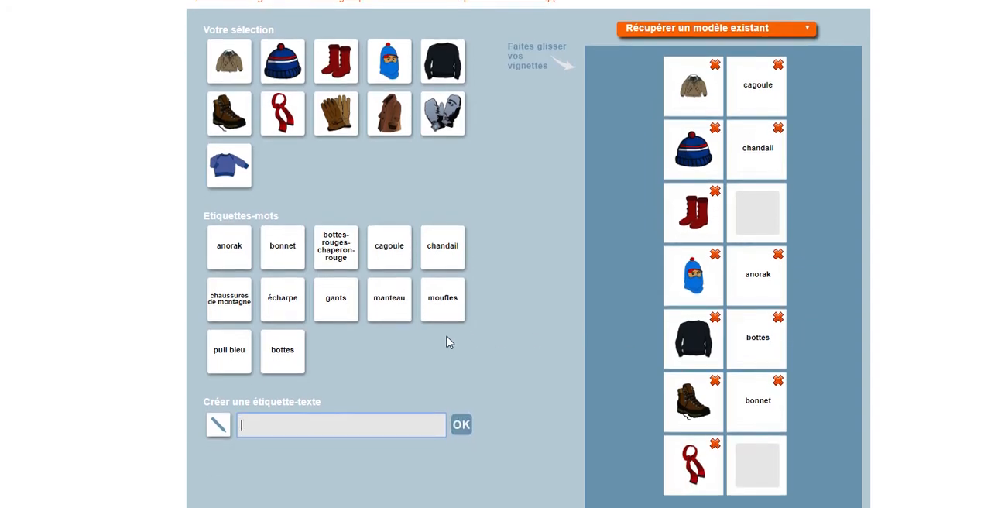
left_click_drag(282, 308, 758, 216)
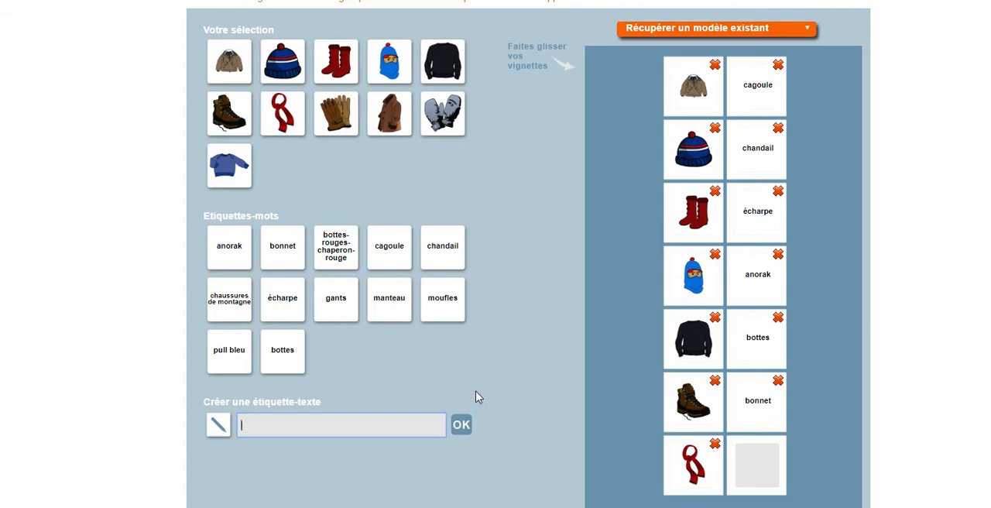
left_click_drag(230, 298, 759, 458)
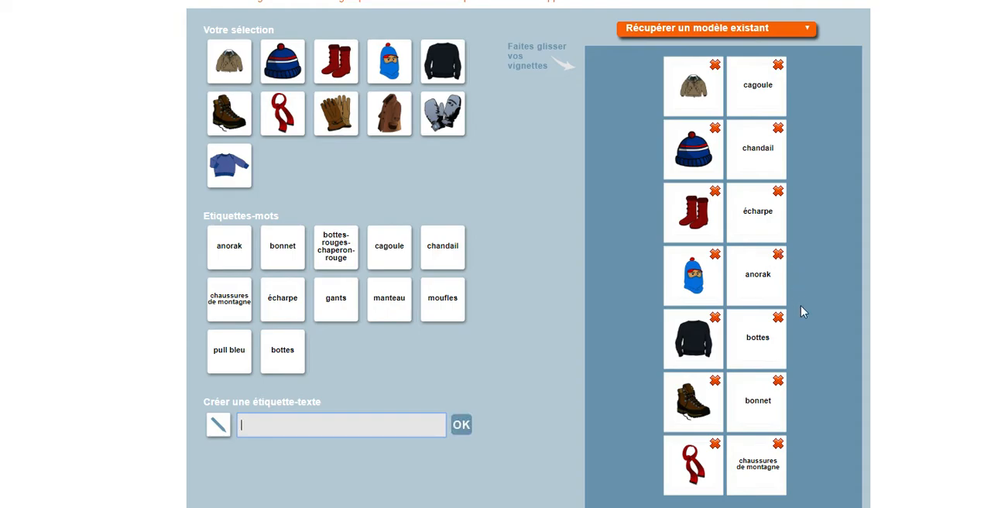
Choose uppercase ABC as the letter case for the support's text
scroll(810, 317, "up", 2)
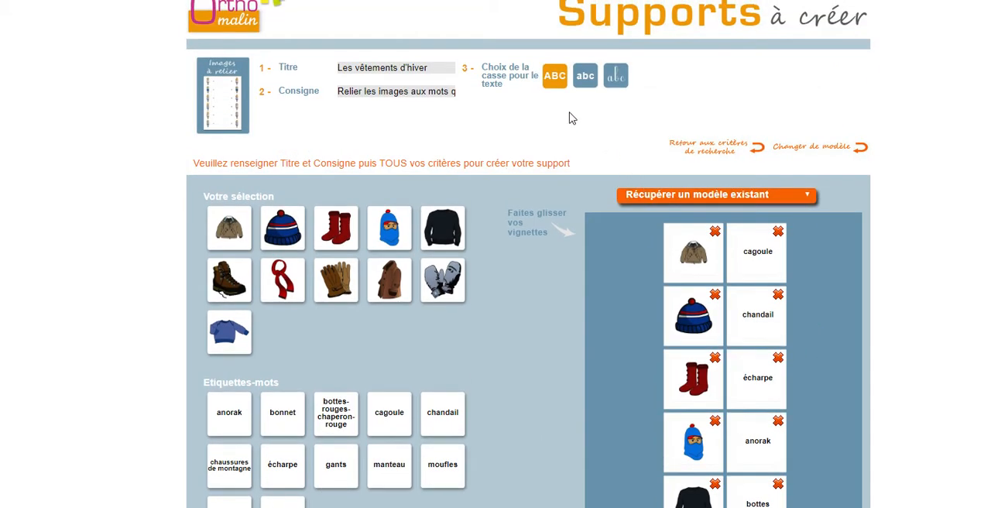
left_click(554, 81)
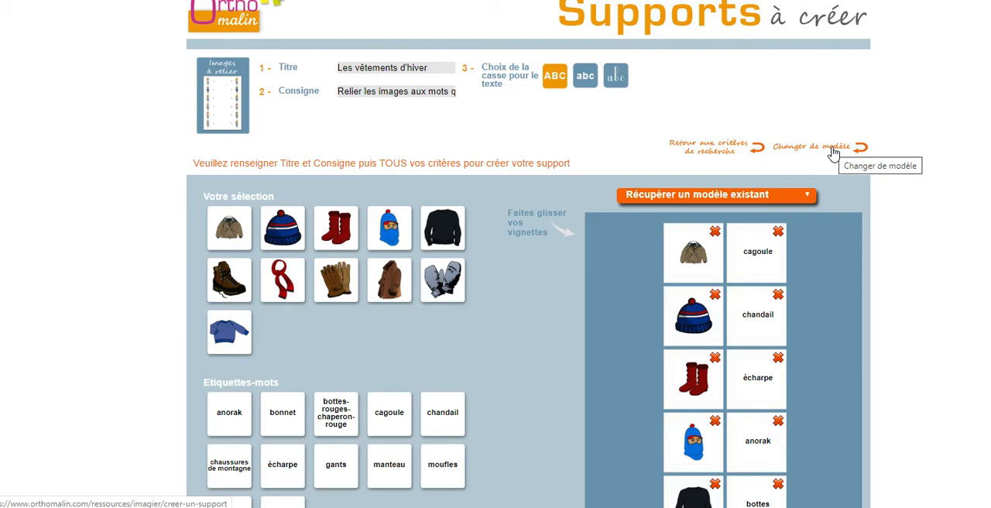
Enter "Jeu à relier habits hiver" as the name for saving the model
scroll(825, 356, "down", 3)
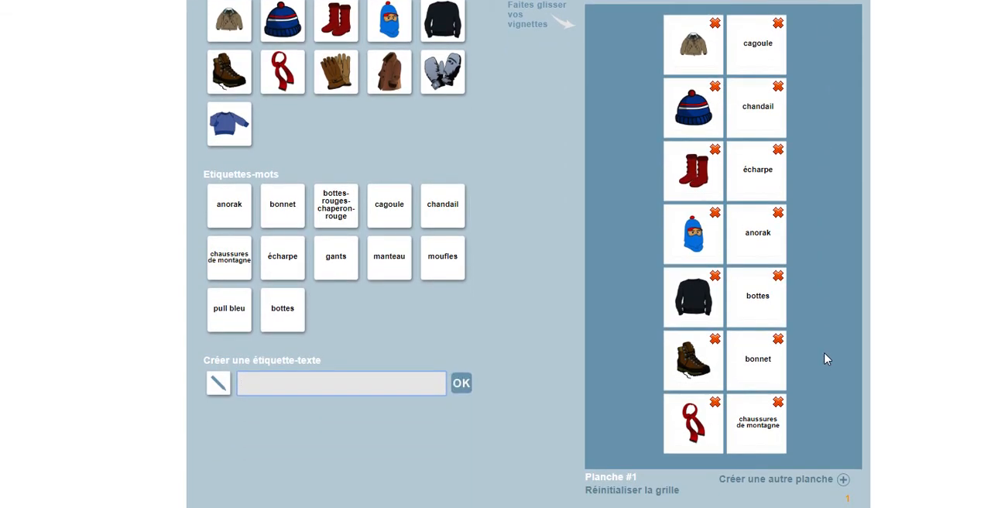
scroll(825, 358, "down", 2)
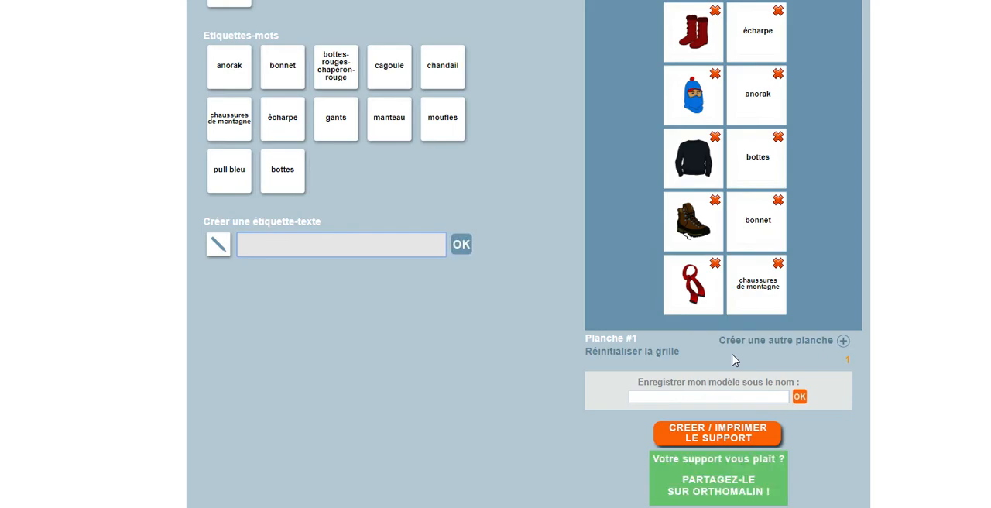
left_click(717, 398)
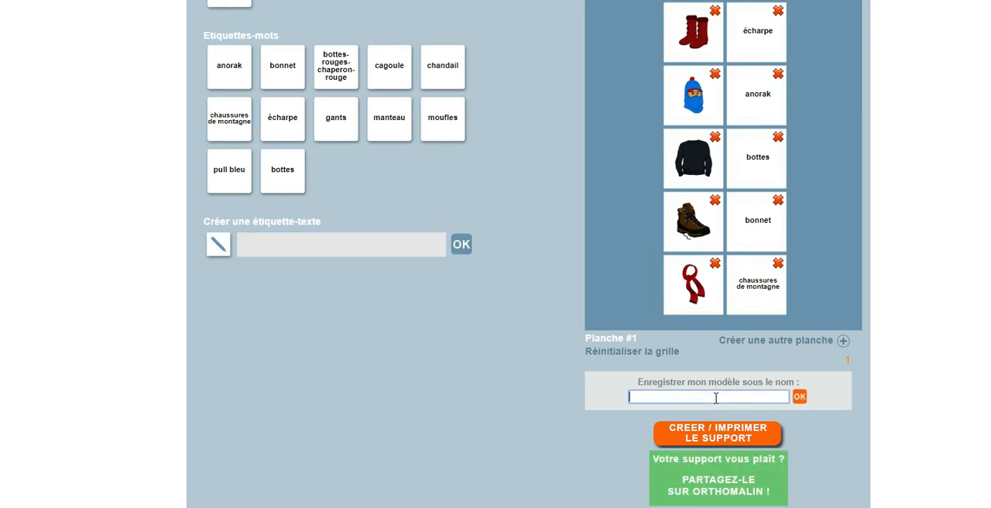
type("Jeu à")
type("relier habits hiver")
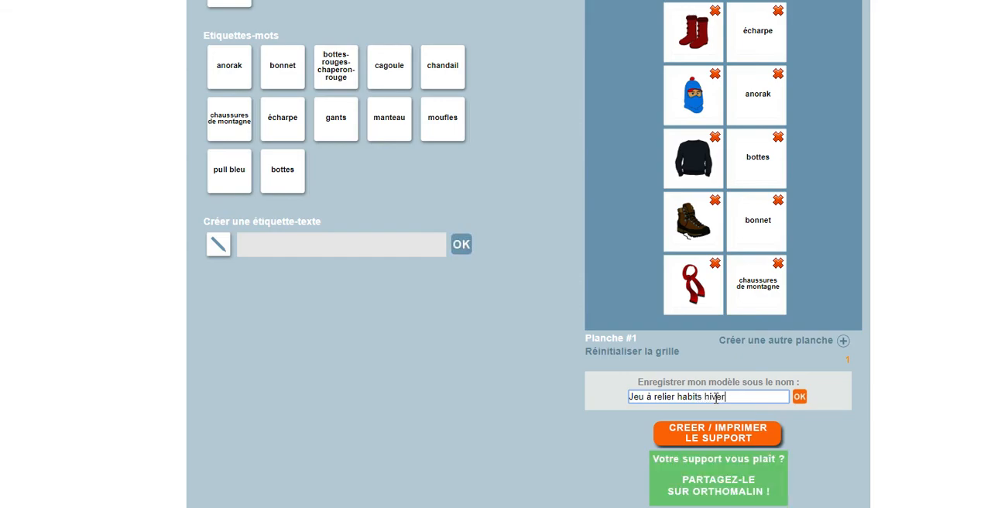
Generate the printable support and review the resulting PDF from its title down to the last image-word row
scroll(879, 432, "down", 1)
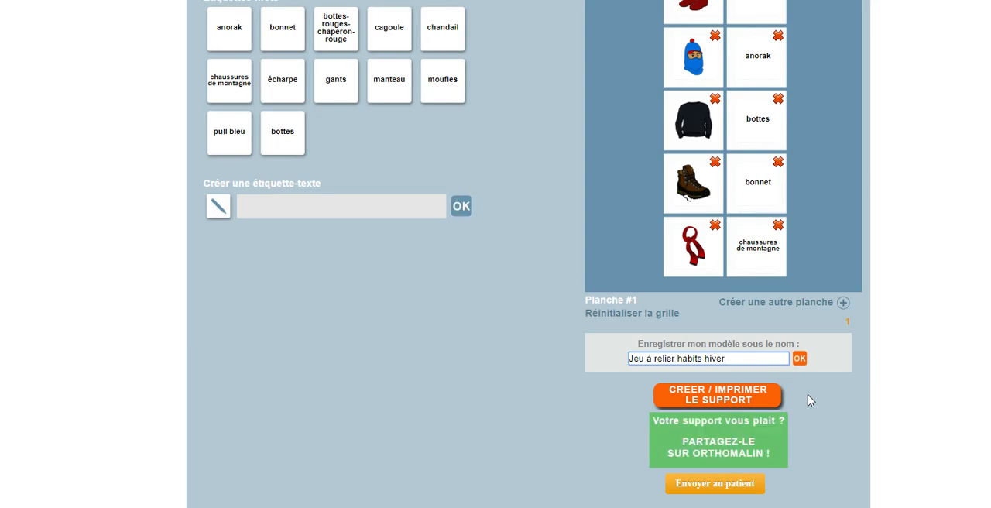
left_click(691, 397)
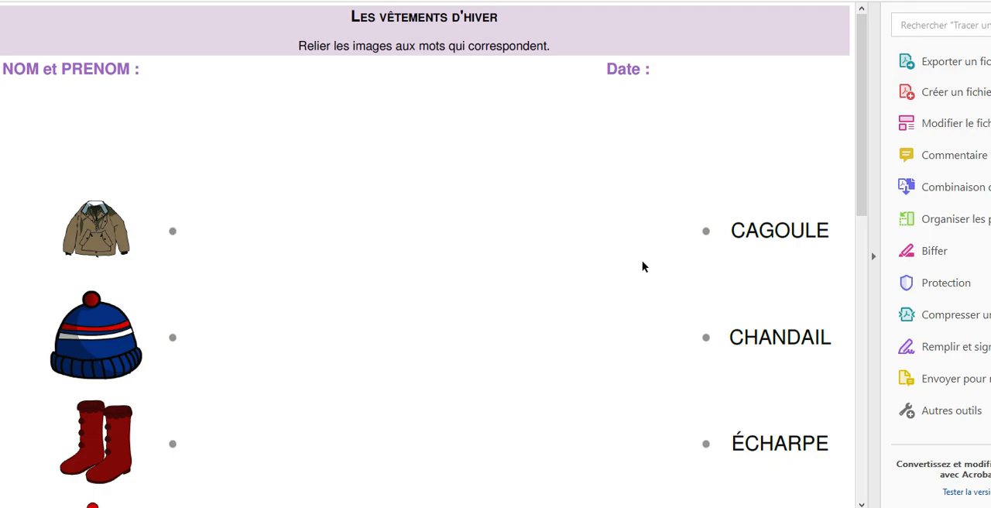
scroll(642, 267, "down", 3)
scroll(602, 277, "down", 4)
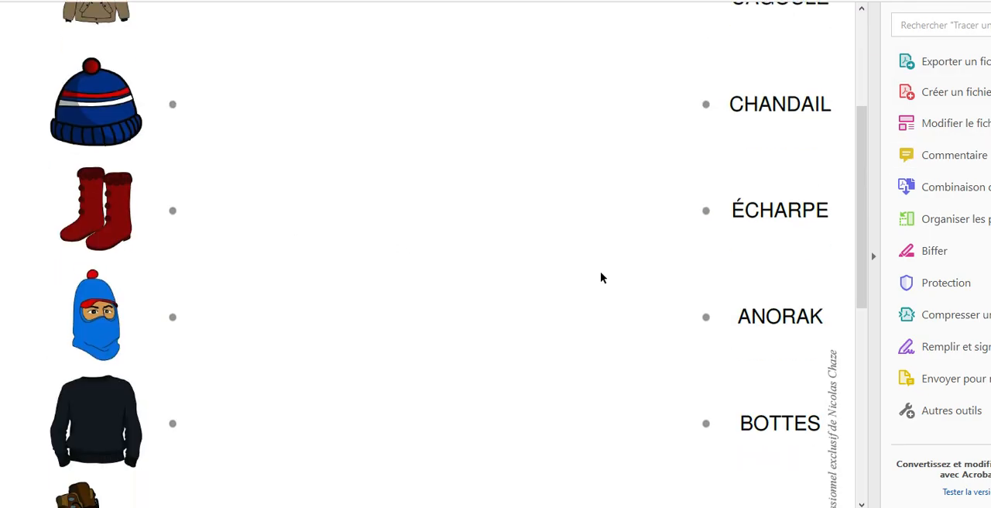
scroll(602, 277, "down", 4)
scroll(602, 278, "down", 4)
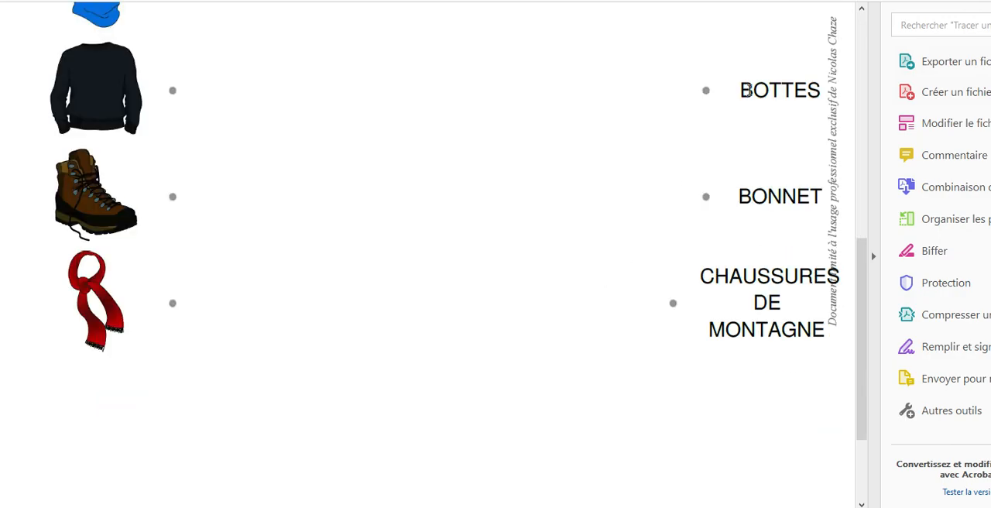